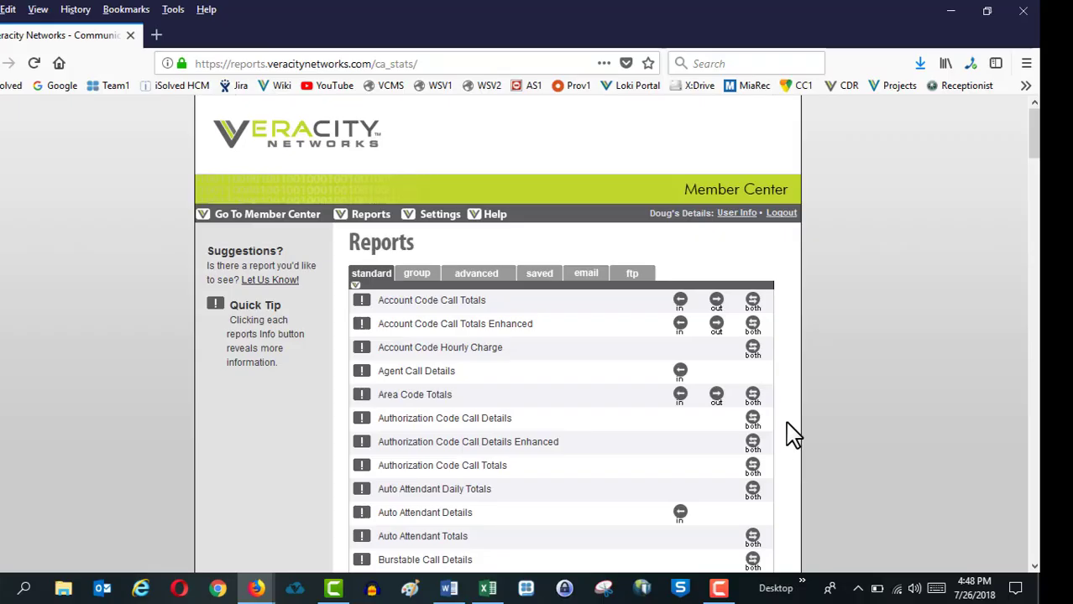
Look through the list of standard reports to see which reports are offered and their call directions.
scroll(631, 410, "down", 5)
scroll(632, 410, "down", 12)
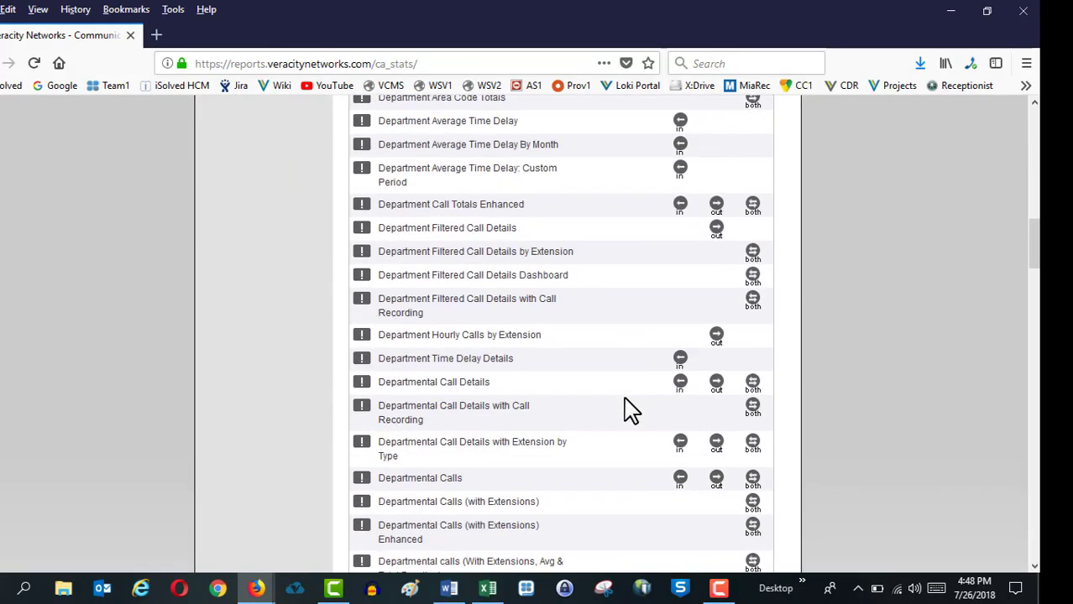
scroll(631, 409, "up", 10)
scroll(631, 409, "up", 6)
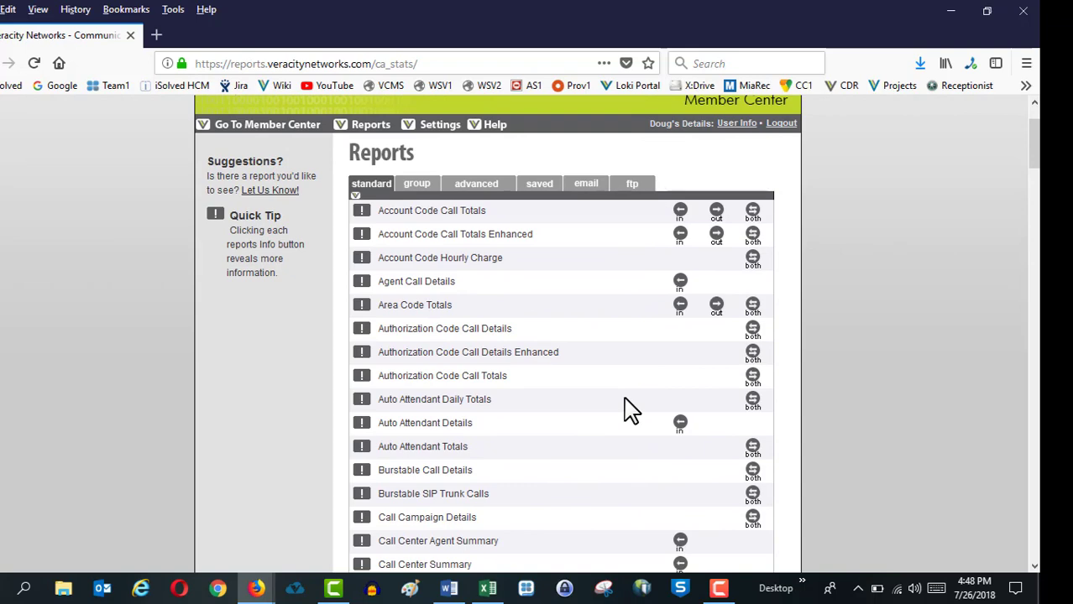
scroll(634, 387, "down", 3)
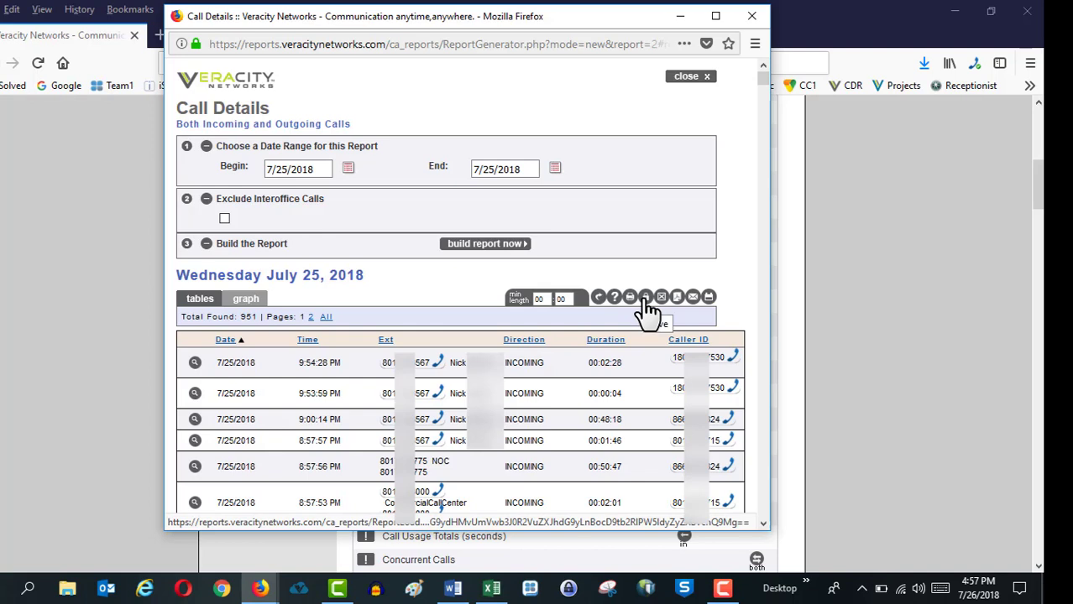
Open the email options for the Call Details report and review the delivery formats and recipient lists.
left_click(707, 298)
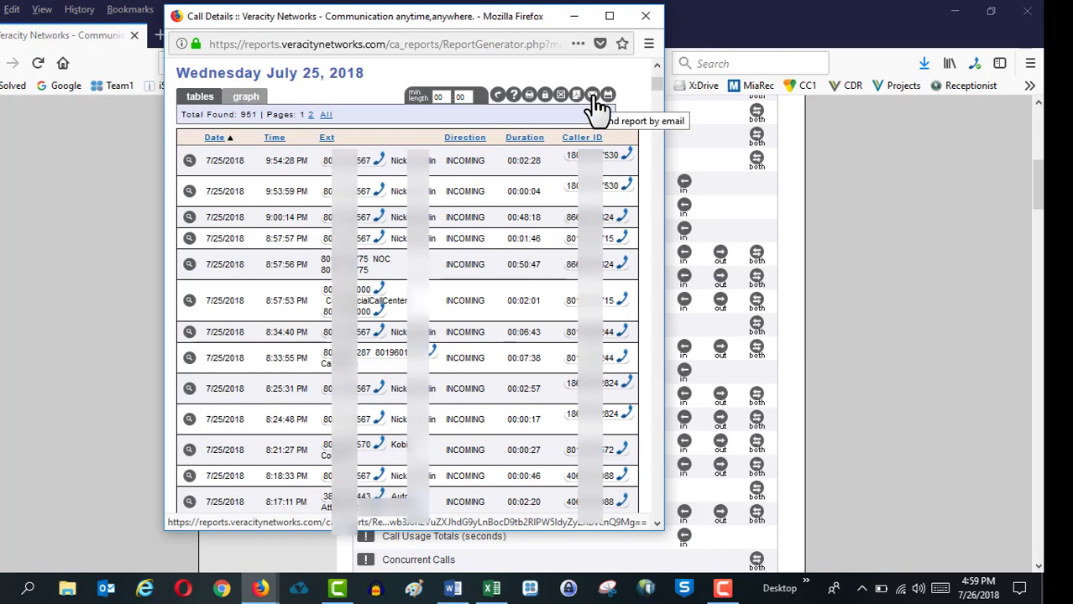
left_click(594, 97)
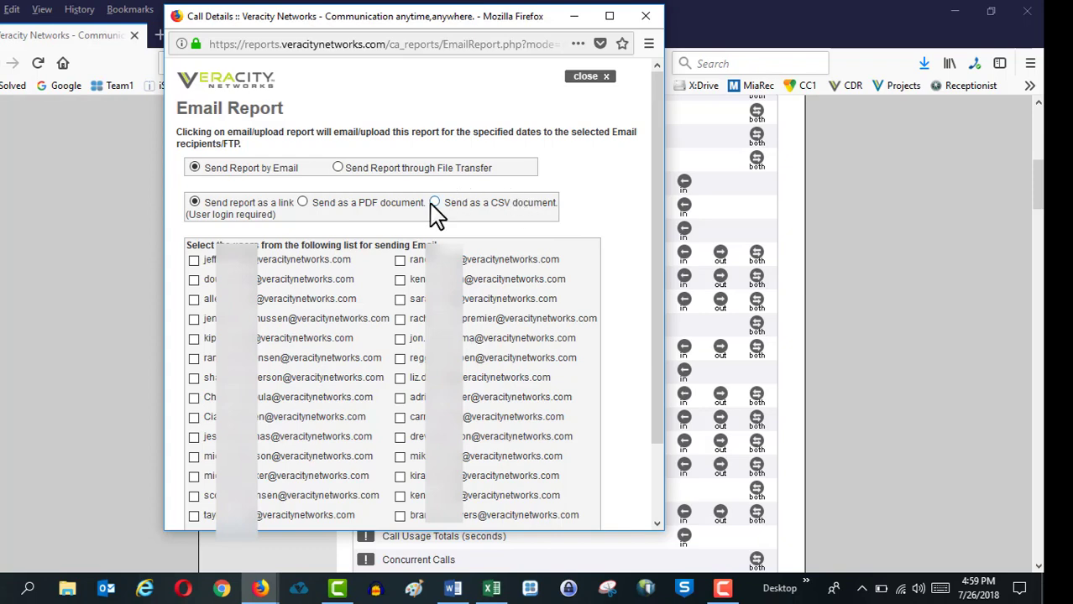
left_click_drag(663, 280, 654, 453)
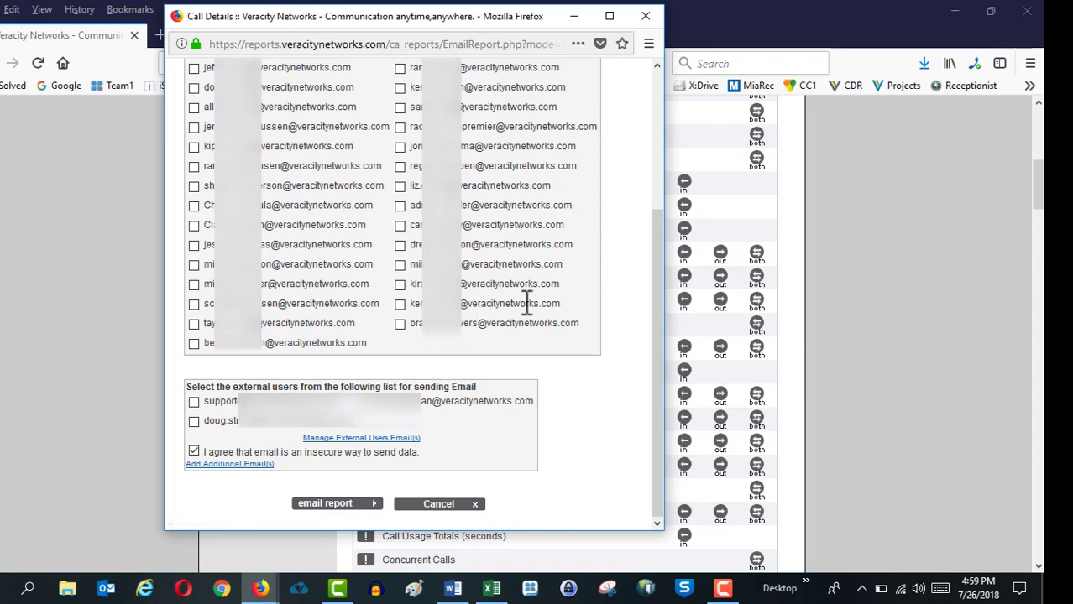
left_click_drag(660, 267, 432, 167)
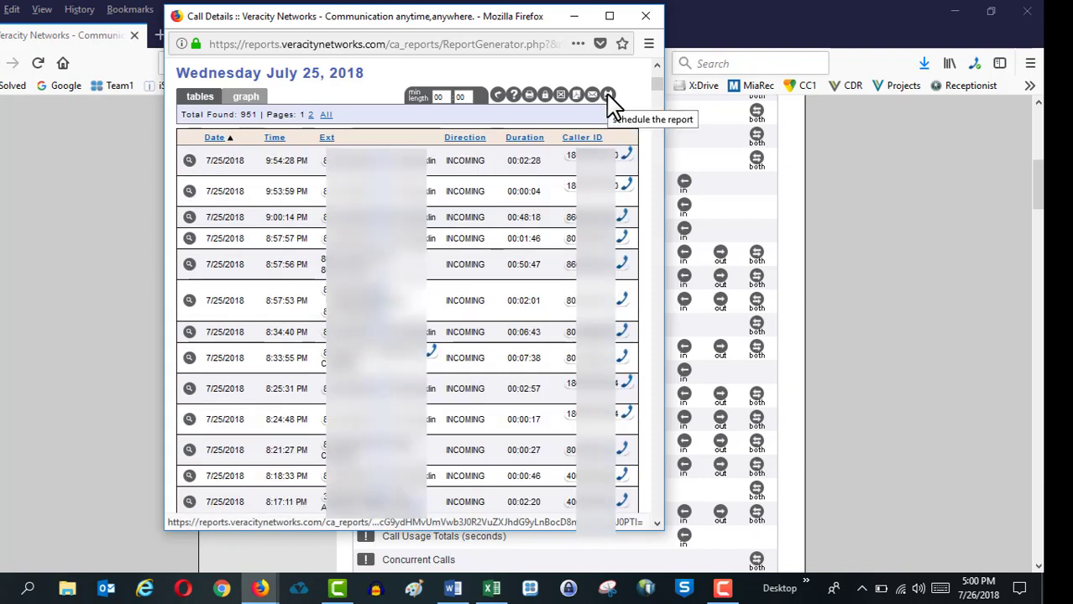
Open the scheduling form for the Call Details report and review its delivery formats, recipients and naming fields.
left_click(608, 94)
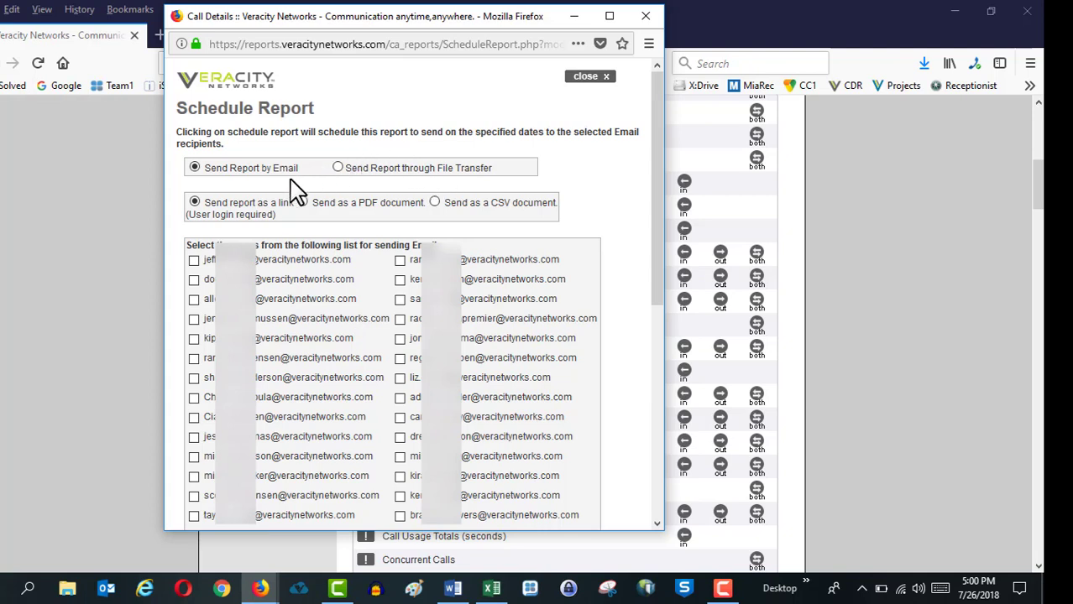
left_click(434, 204)
scroll(616, 283, "down", 3)
scroll(616, 283, "down", 3)
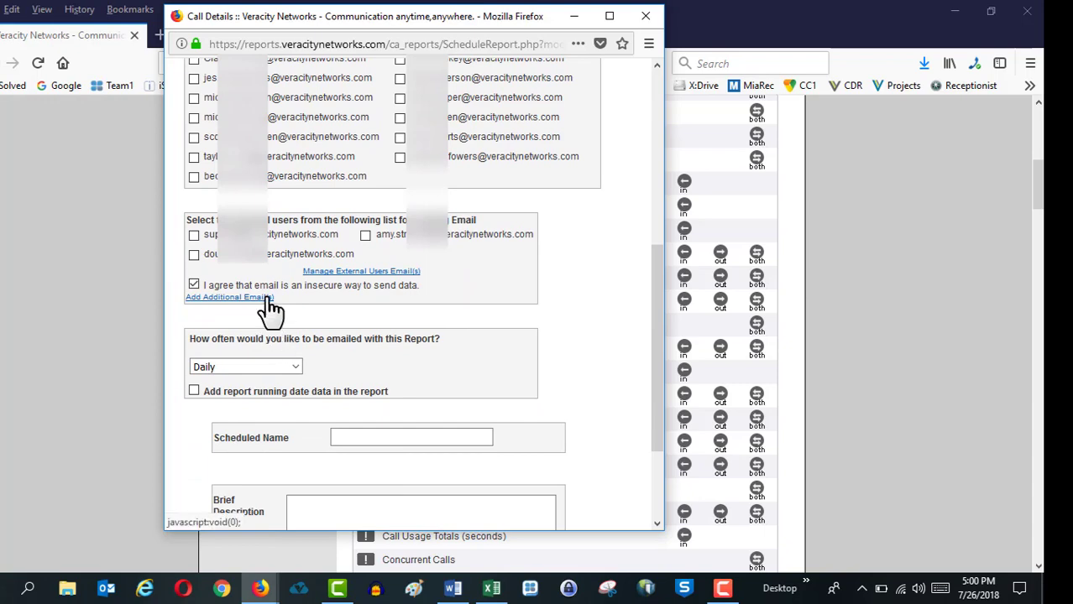
scroll(383, 379, "down", 2)
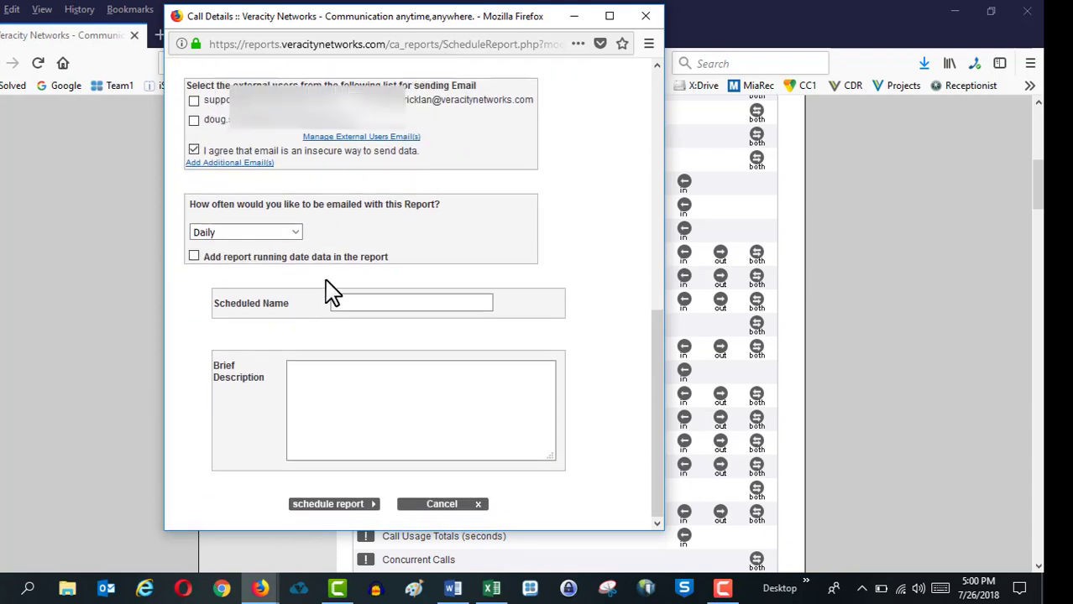
Try the Weekly and Monthly email frequencies, and set the report schedule to Daily at specific time.
left_click(299, 236)
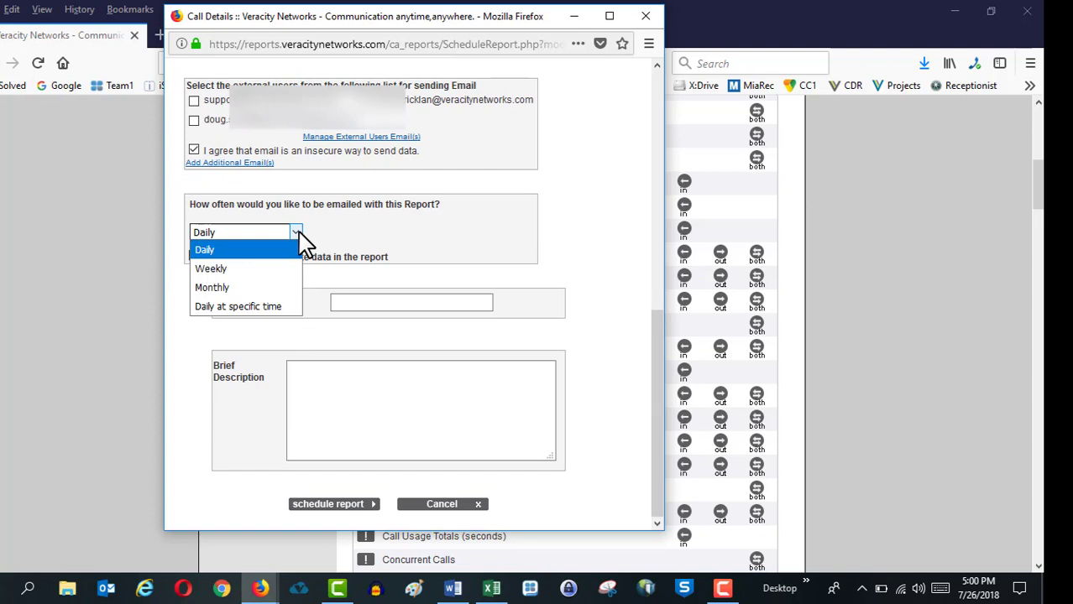
left_click(245, 271)
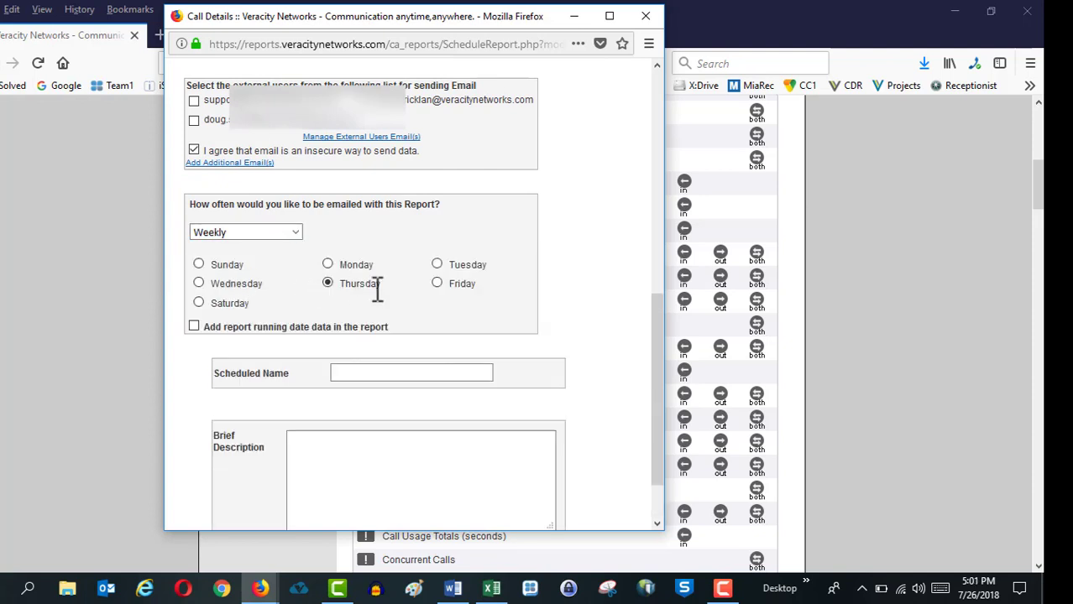
left_click(299, 235)
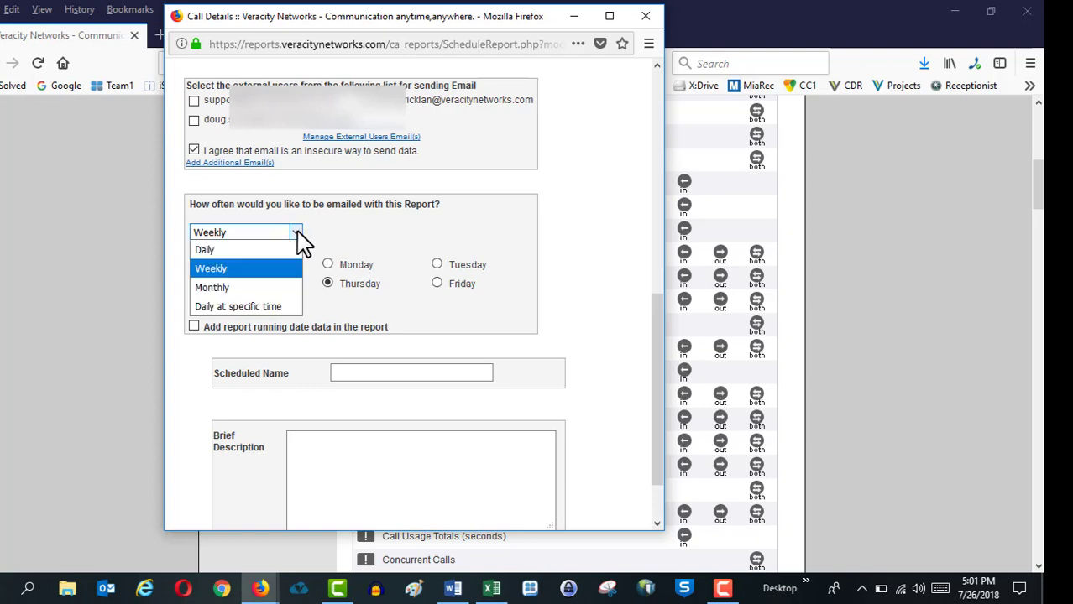
left_click(241, 289)
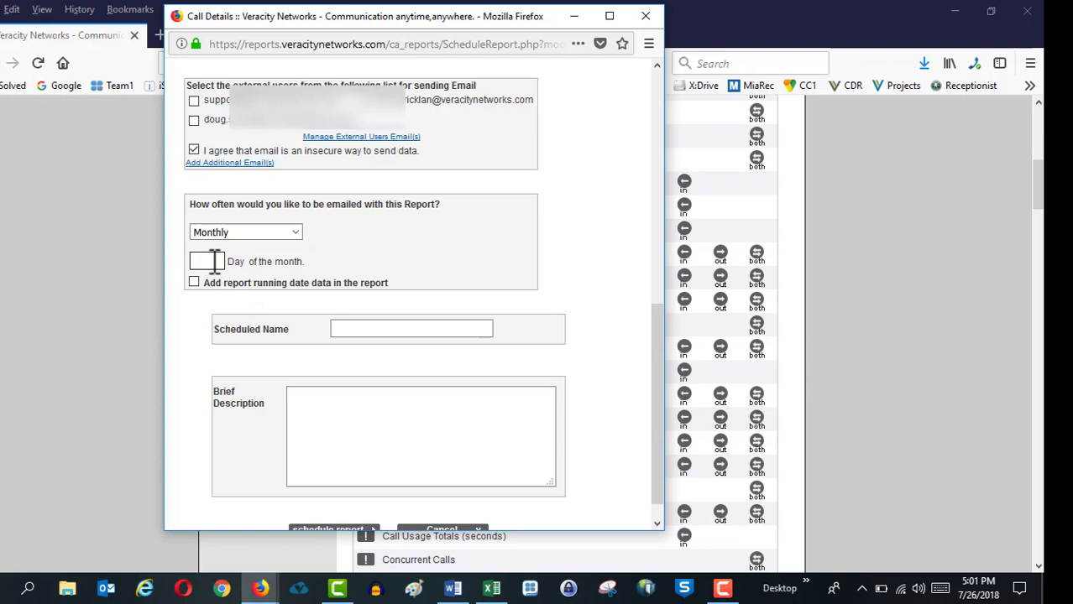
left_click(295, 233)
left_click(234, 307)
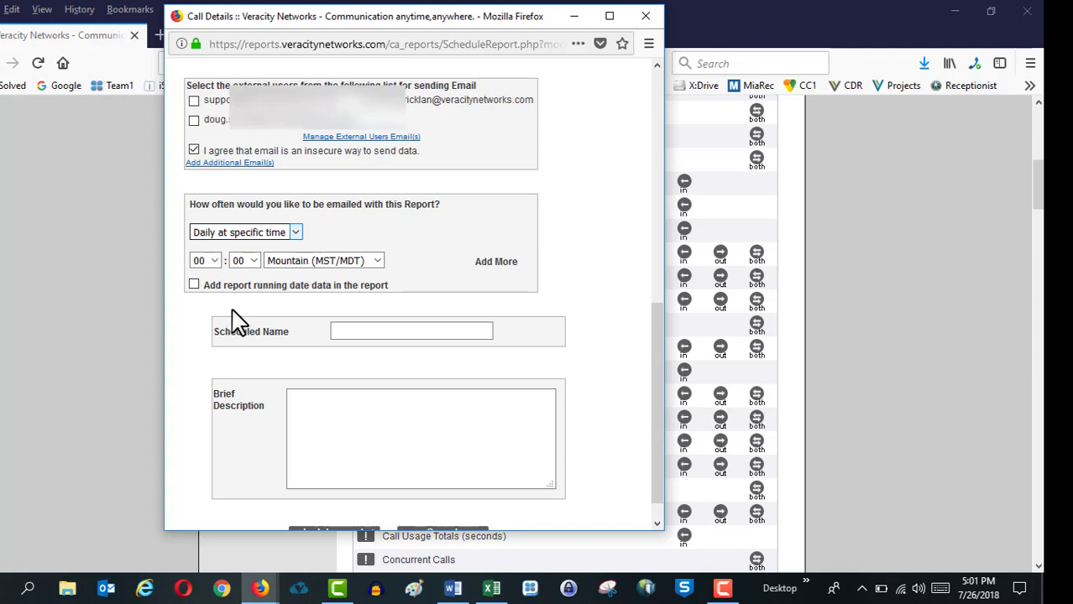
Add two more delivery times to the daily schedule and cancel scheduling the report.
left_click(505, 262)
left_click(500, 288)
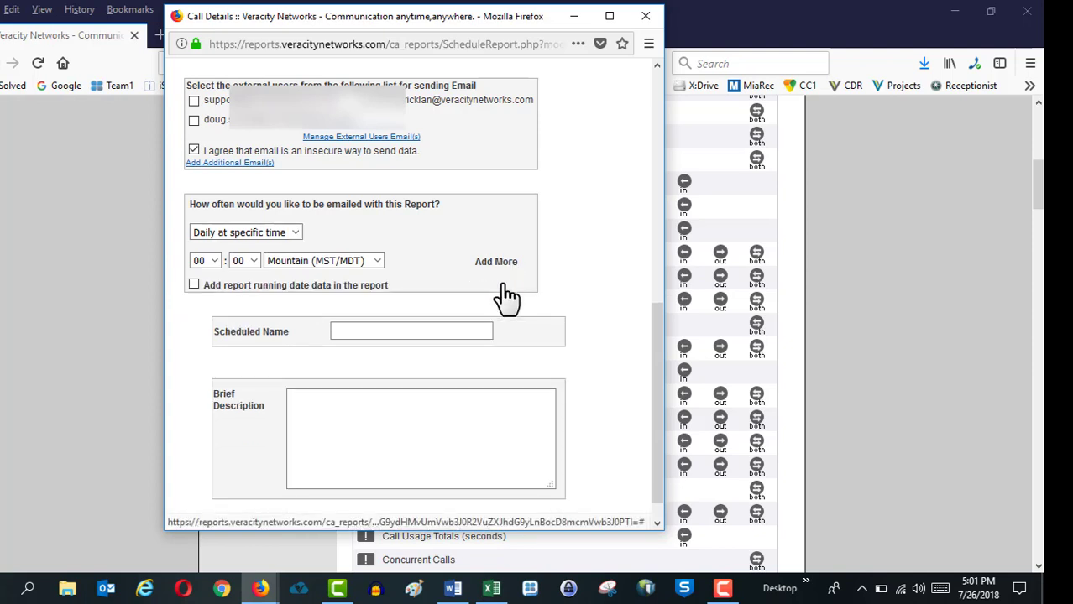
left_click(507, 262)
left_click(507, 263)
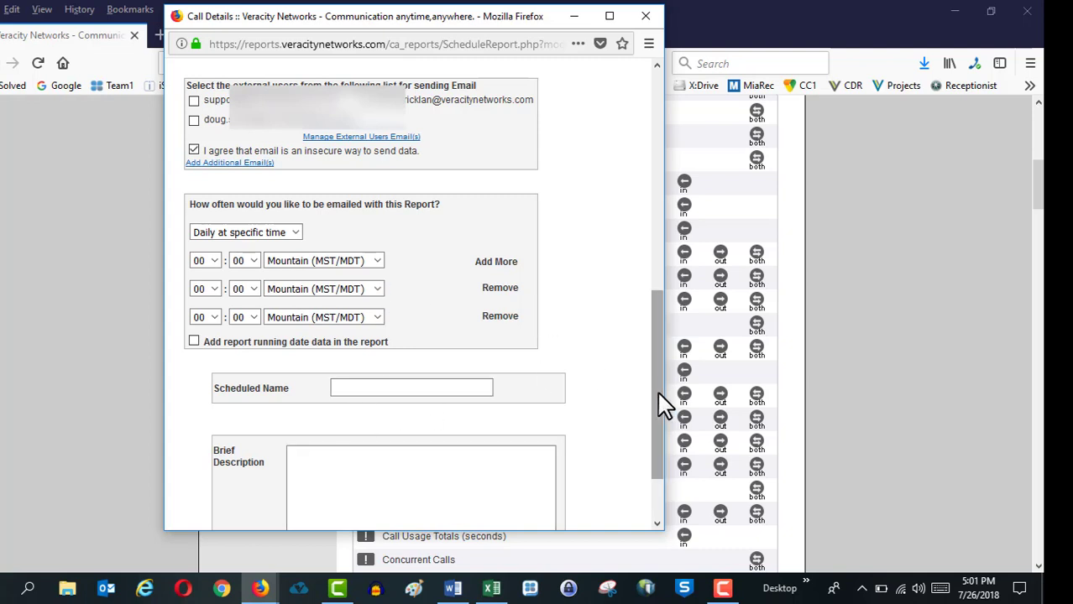
scroll(657, 377, "down", 2)
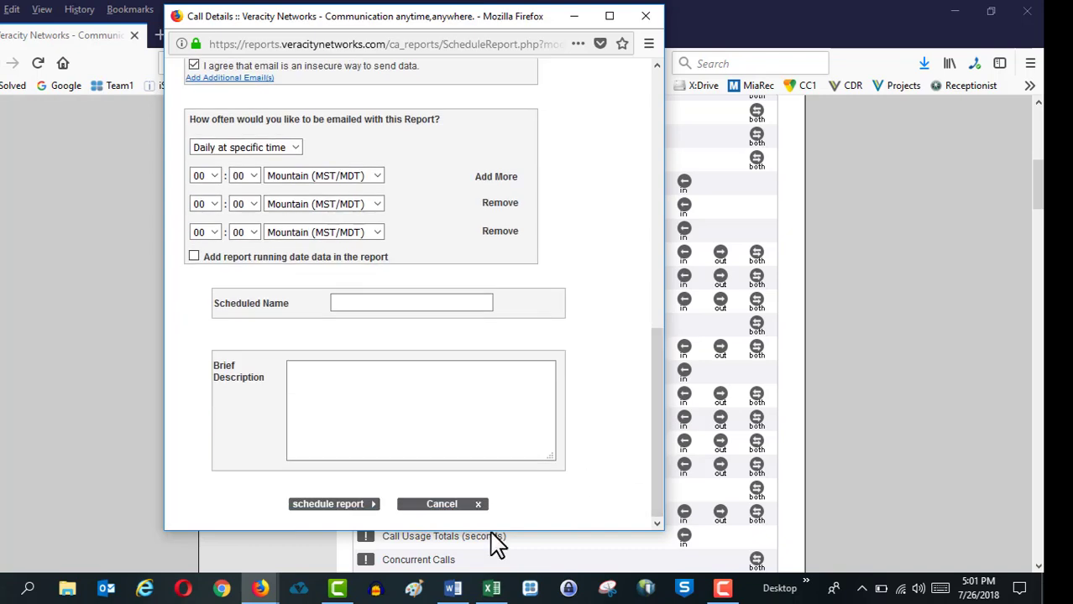
left_click(436, 507)
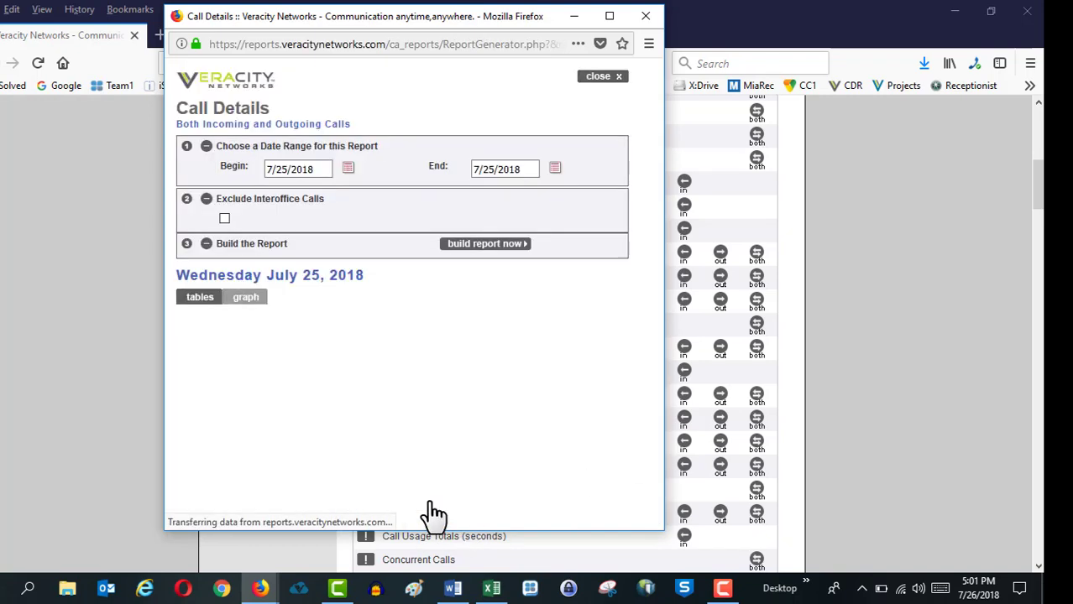
Return to the Call Details results table and switch to Excel to view the exported Call_Details CSV file.
scroll(431, 471, "down", 4)
mouse_move(492, 587)
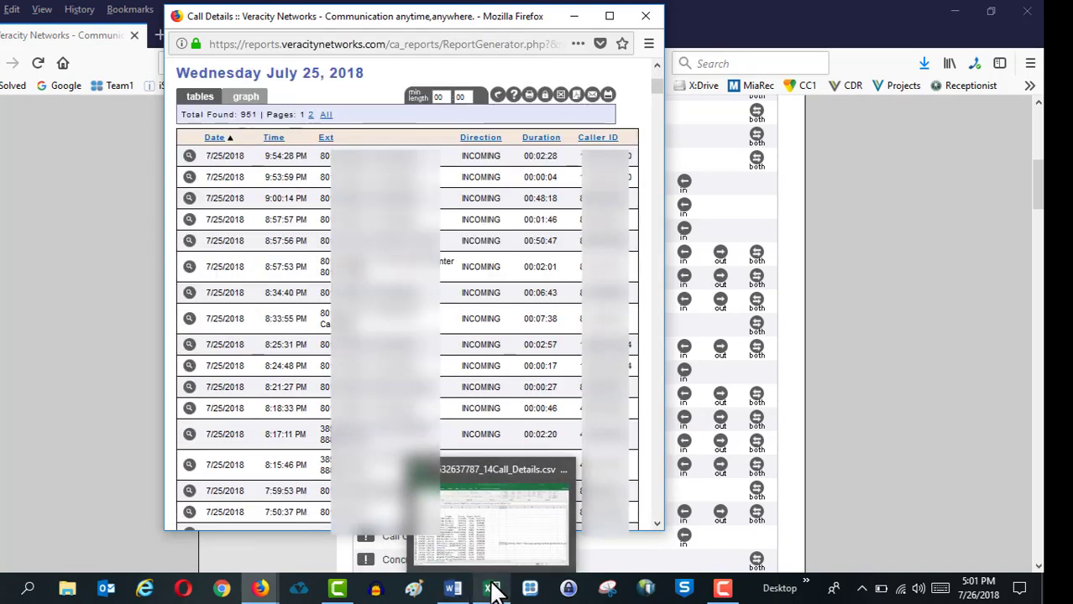
left_click(492, 588)
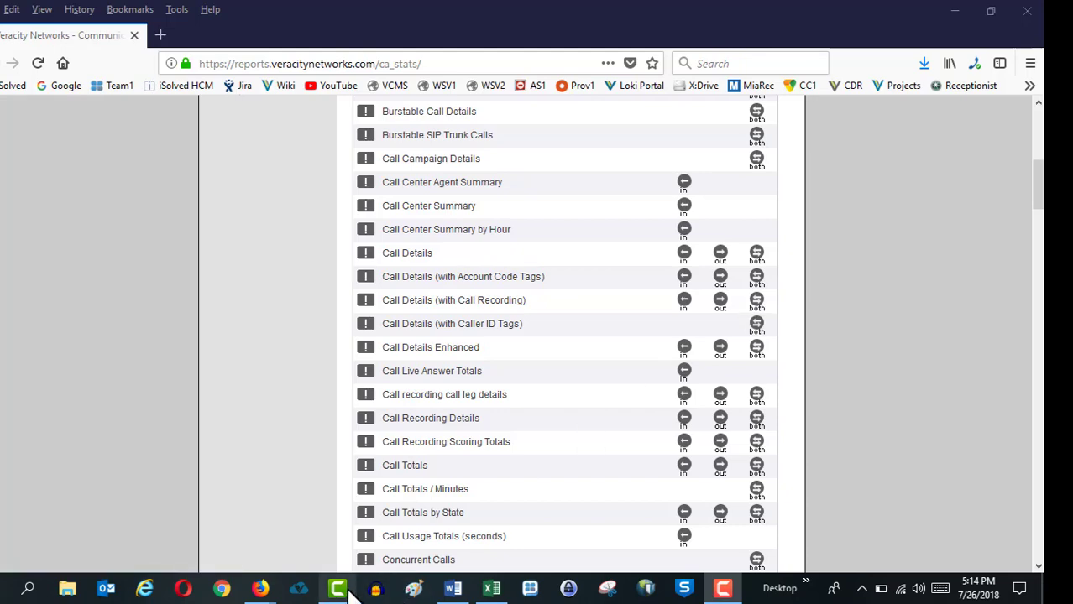
Bring up the Call Details (with Call Recording) report, examine the recording actions for each call, and close it.
mouse_move(260, 588)
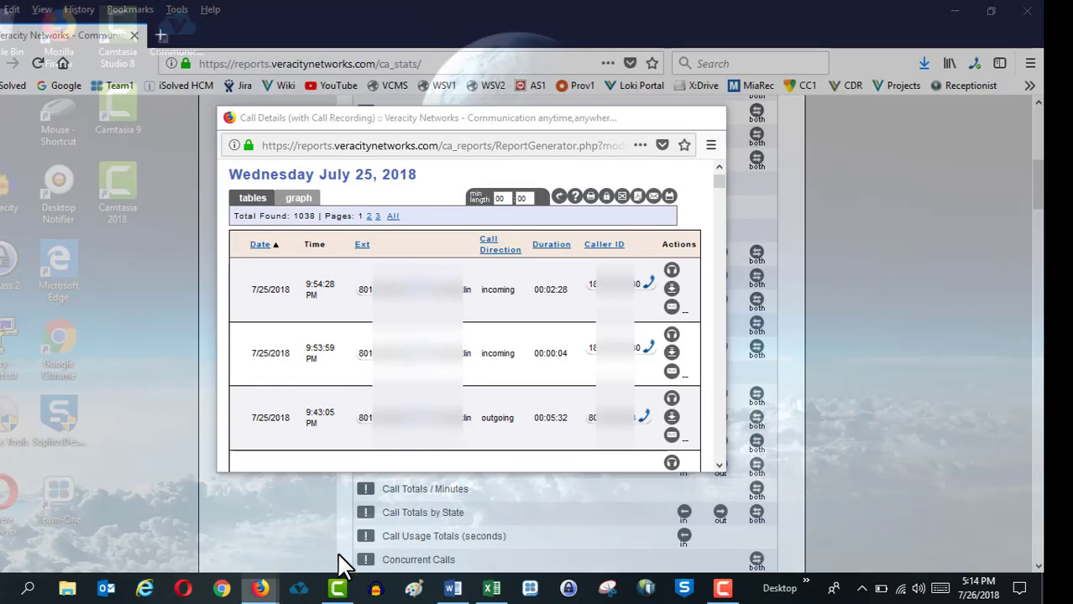
left_click(347, 564)
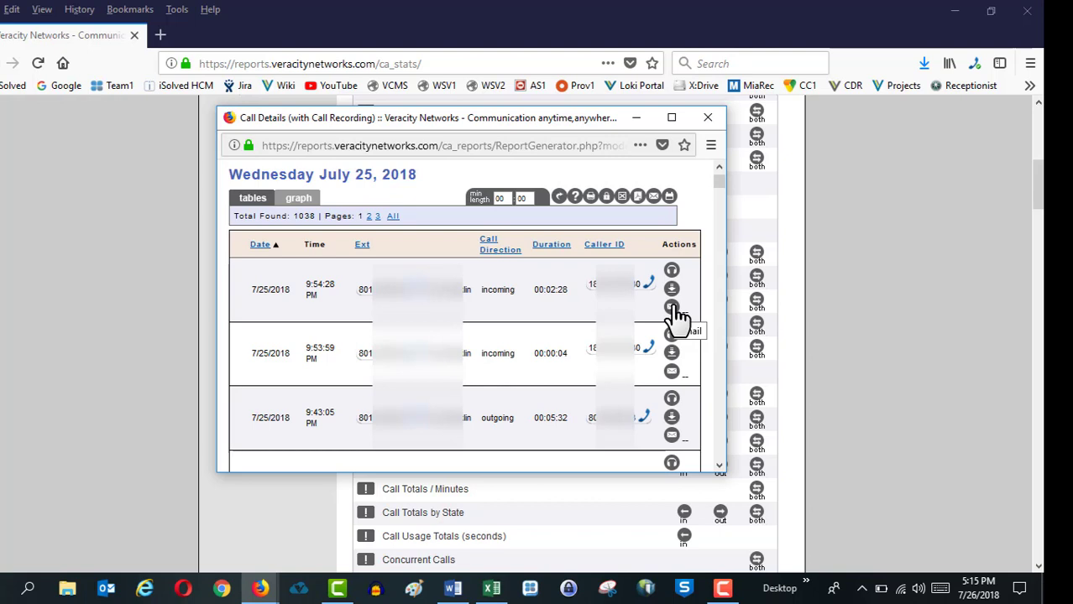
left_click(709, 118)
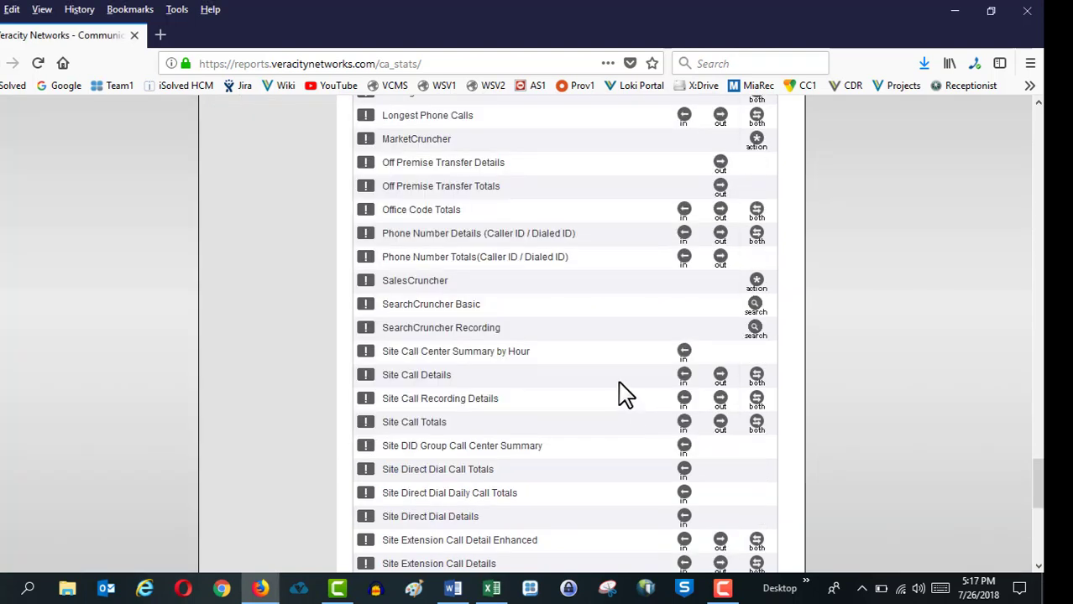
Open the SearchCruncher Basic report and set its date range from 6/1/2018 to 6/30/2018.
left_click(755, 307)
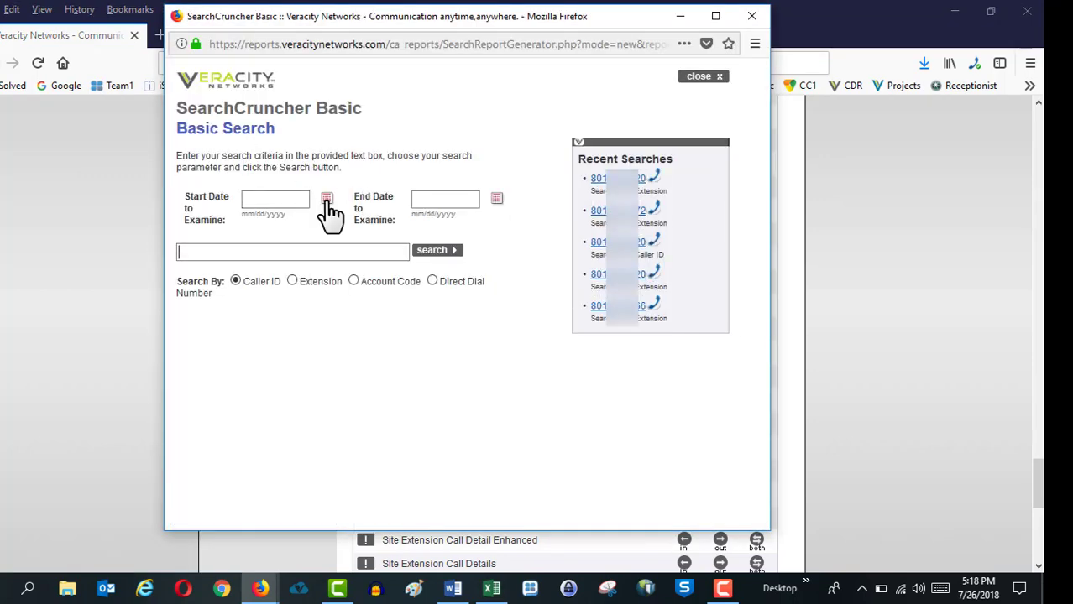
left_click(326, 199)
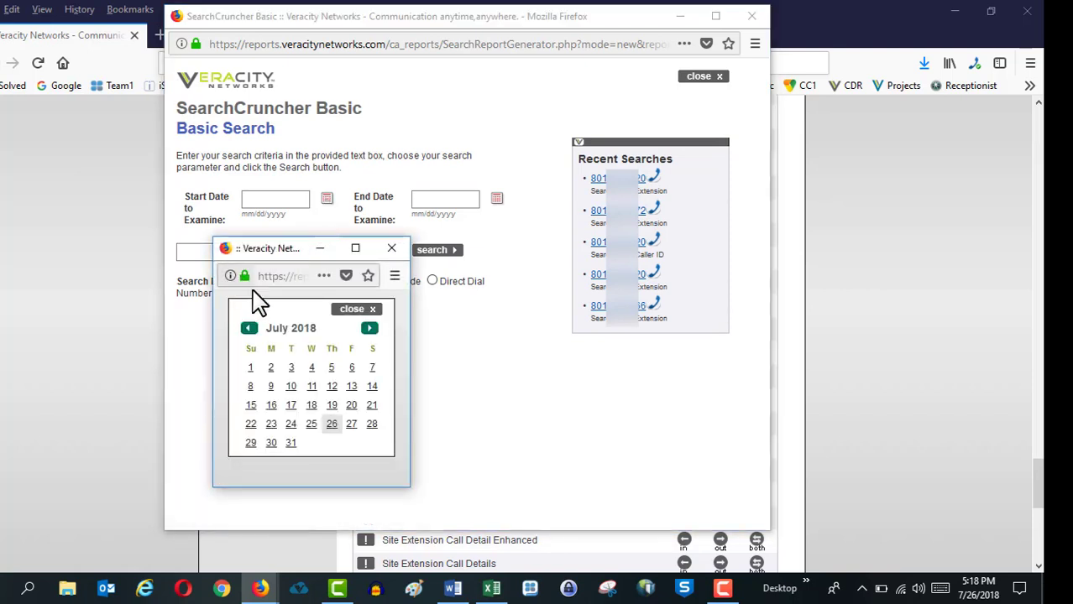
left_click(250, 329)
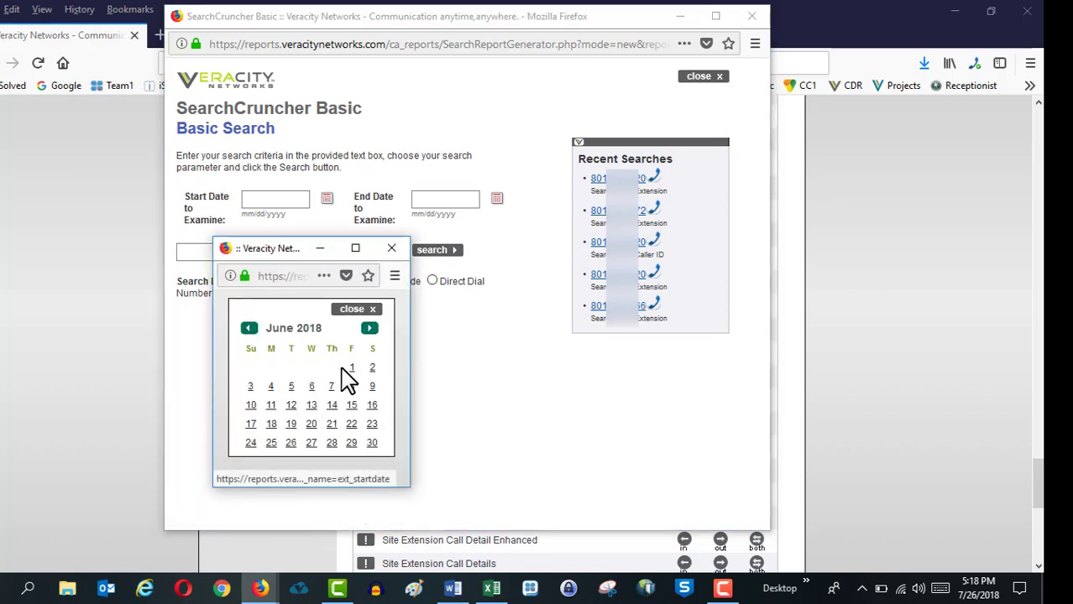
left_click(352, 369)
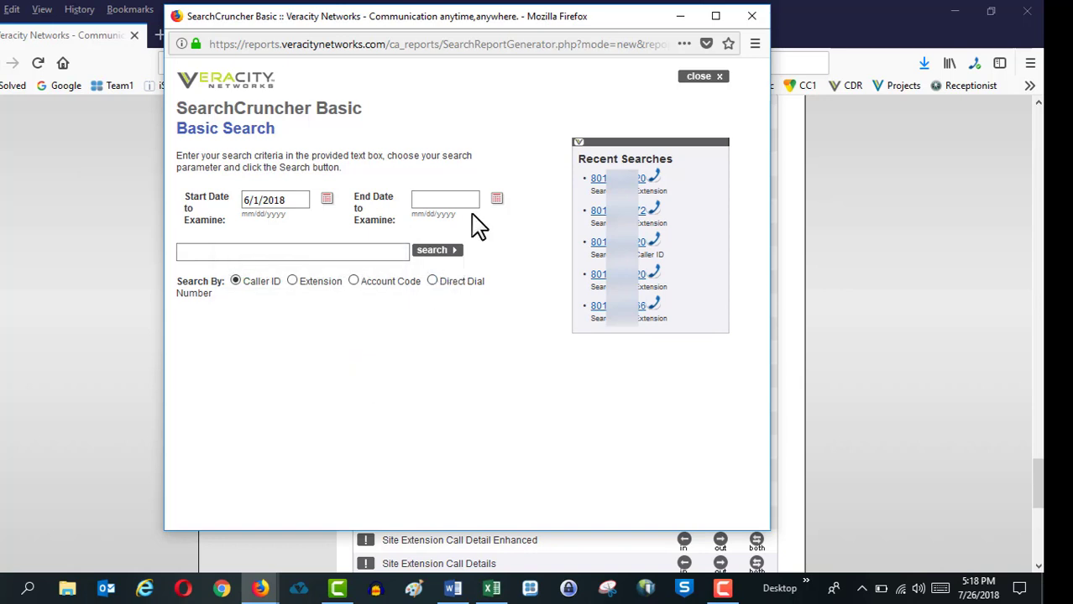
left_click(496, 199)
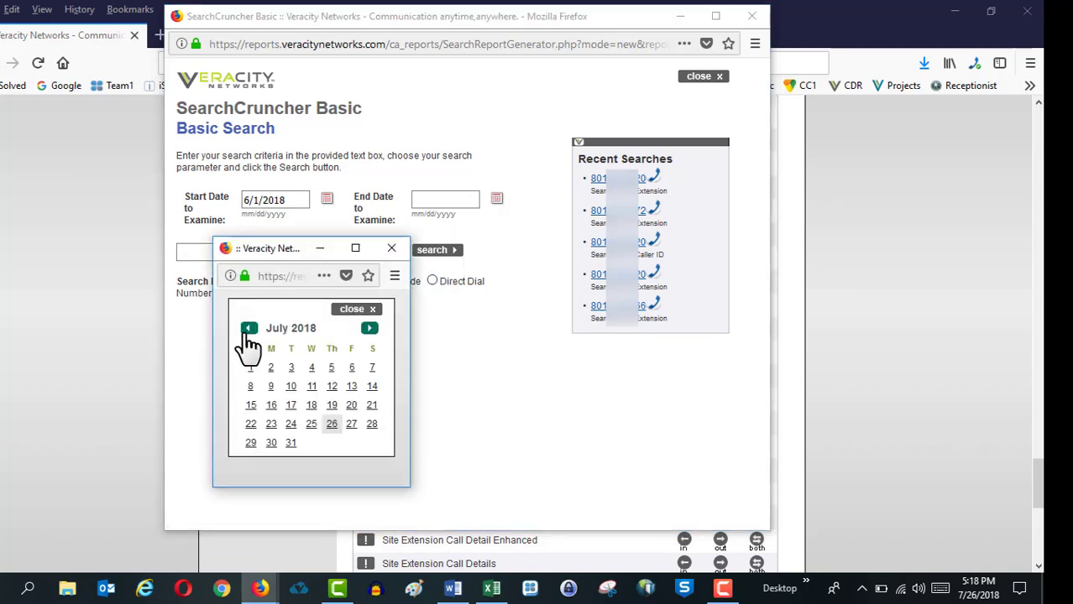
left_click(249, 329)
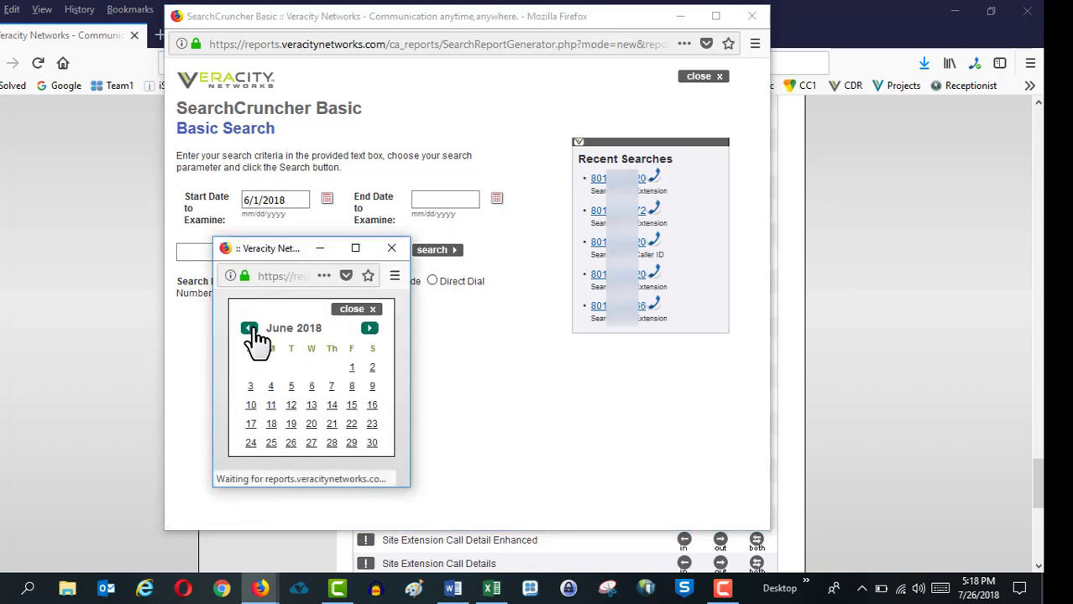
left_click(372, 442)
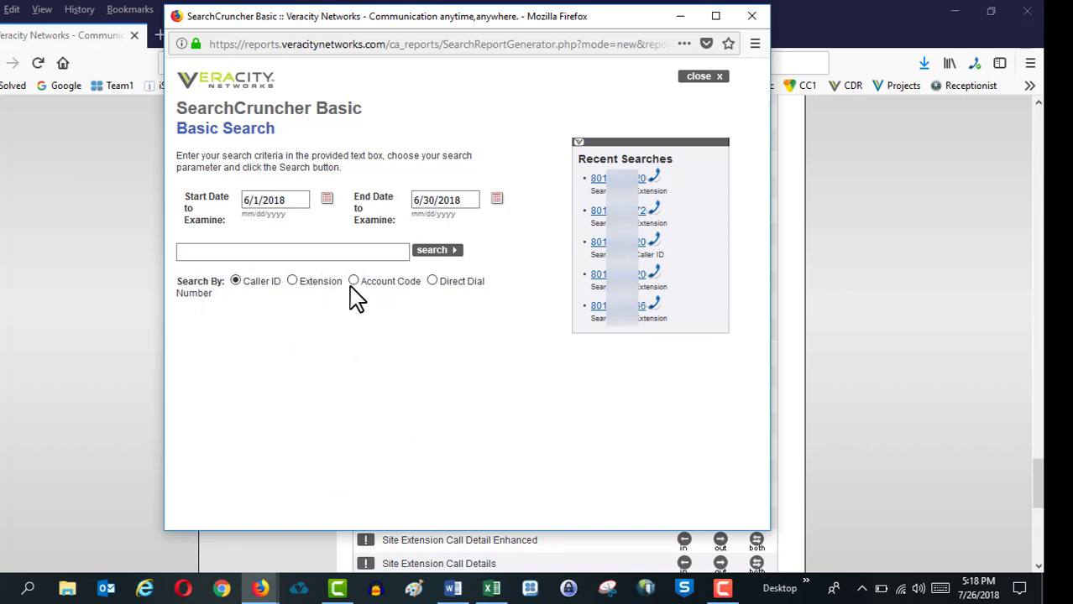
Search by Extension for calls in the chosen date range, entering the extension's phone number.
left_click(292, 282)
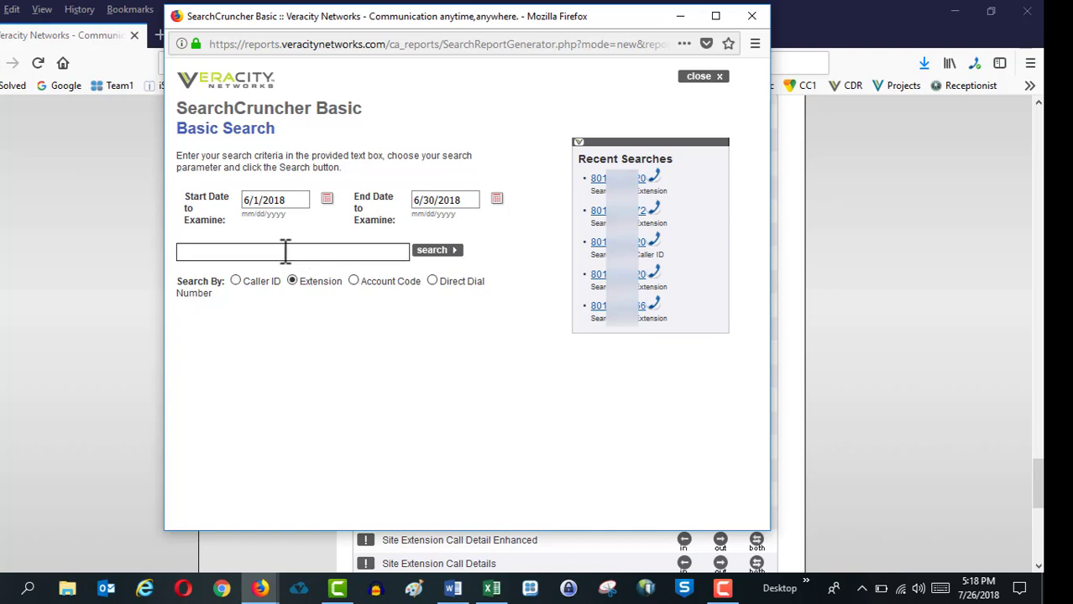
left_click(286, 252)
left_click(286, 252)
left_click(236, 270)
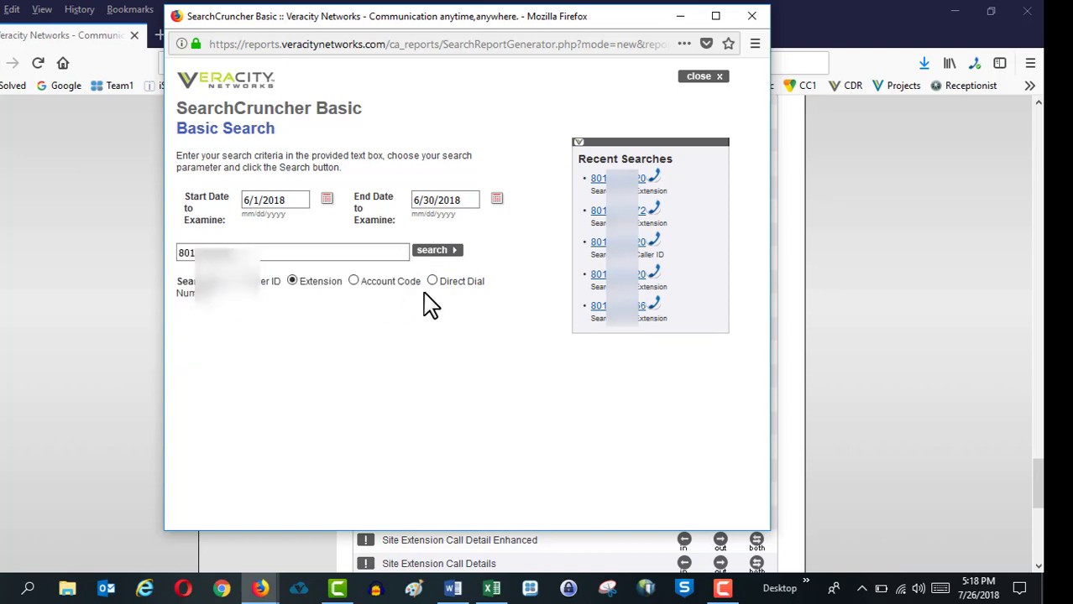
left_click(443, 250)
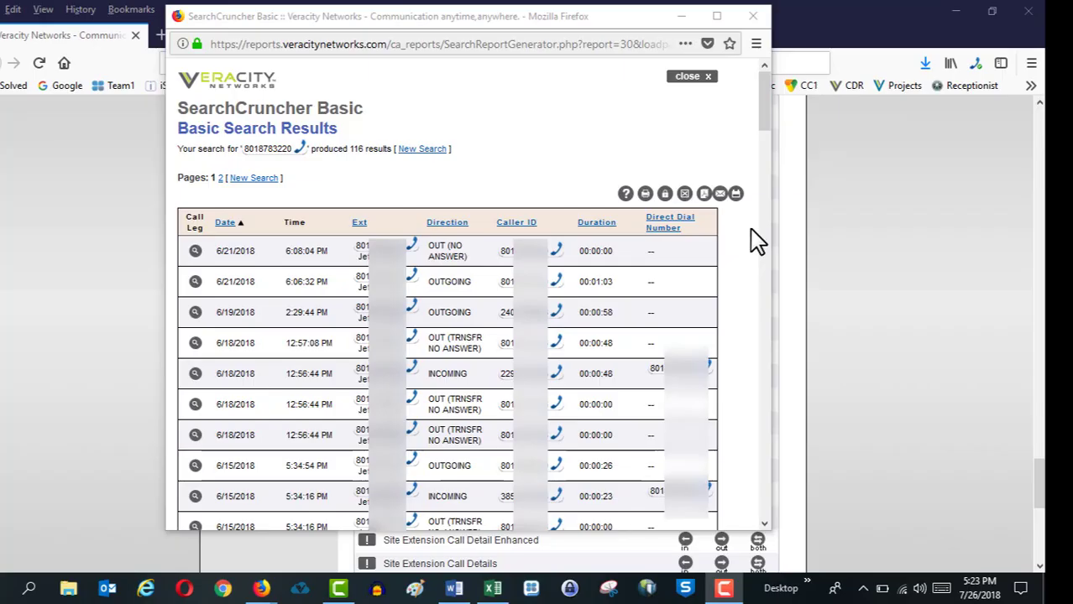
Minimize the search results window, open the Report Settings page and examine its customization options.
left_click(684, 18)
scroll(640, 324, "up", 20)
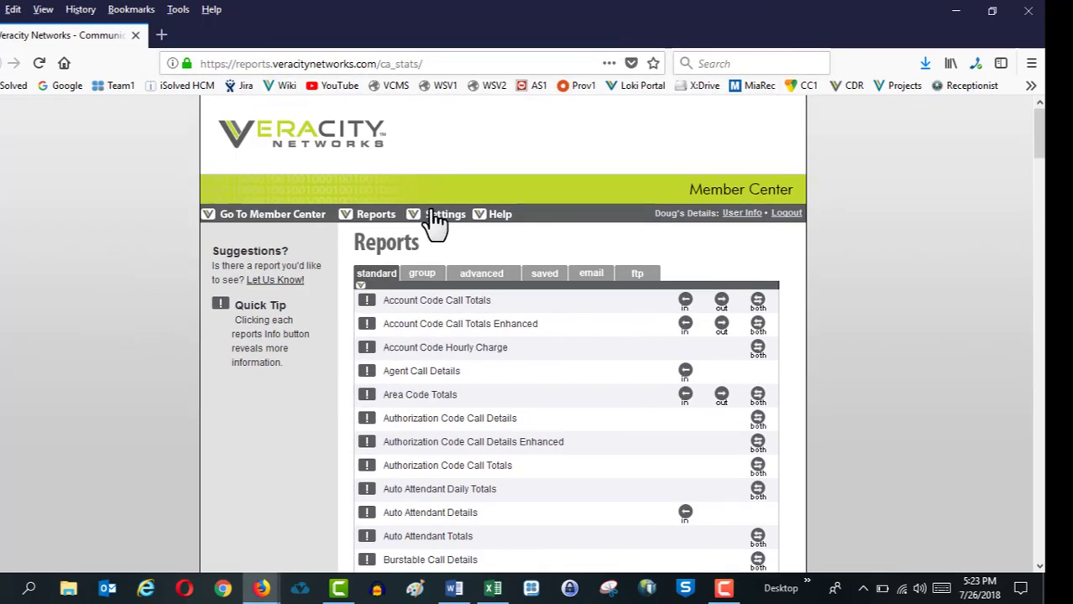
left_click(435, 216)
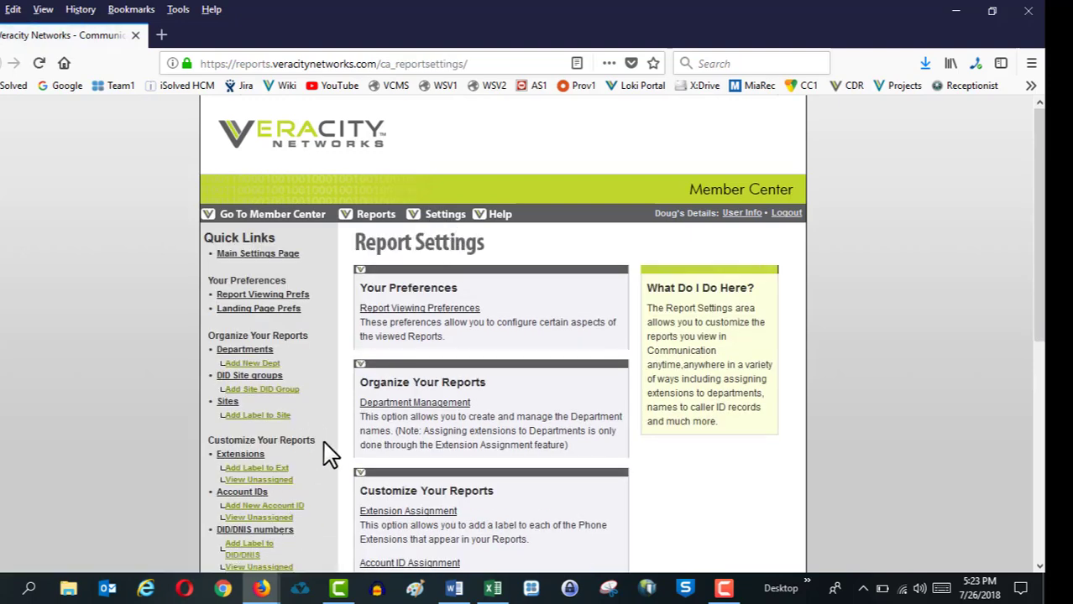
scroll(323, 441, "down", 2)
scroll(323, 442, "down", 2)
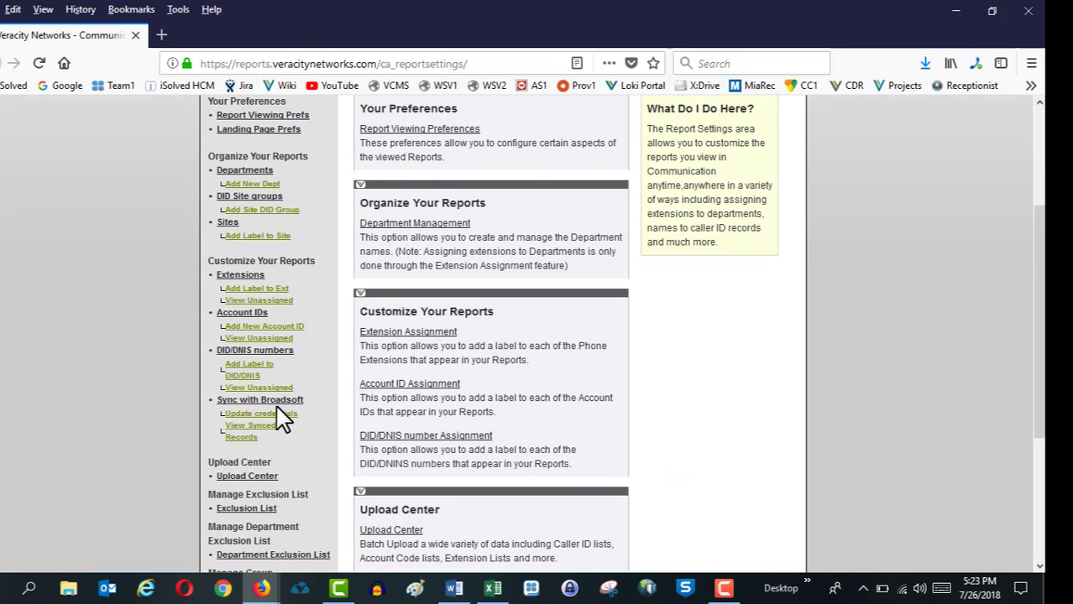